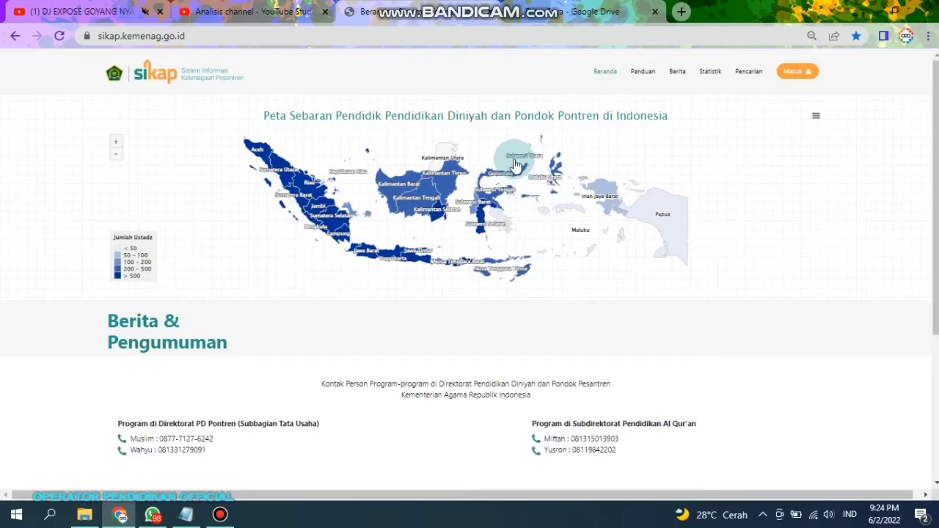
Log in to the SIKAP site with the saved account number and password, continuing through the account list dialog
mouse_move(513, 165)
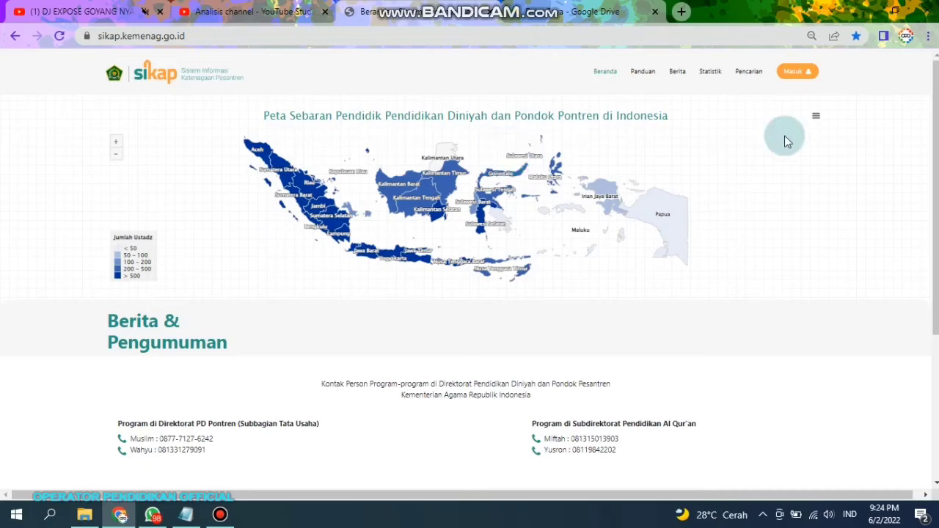
click(799, 77)
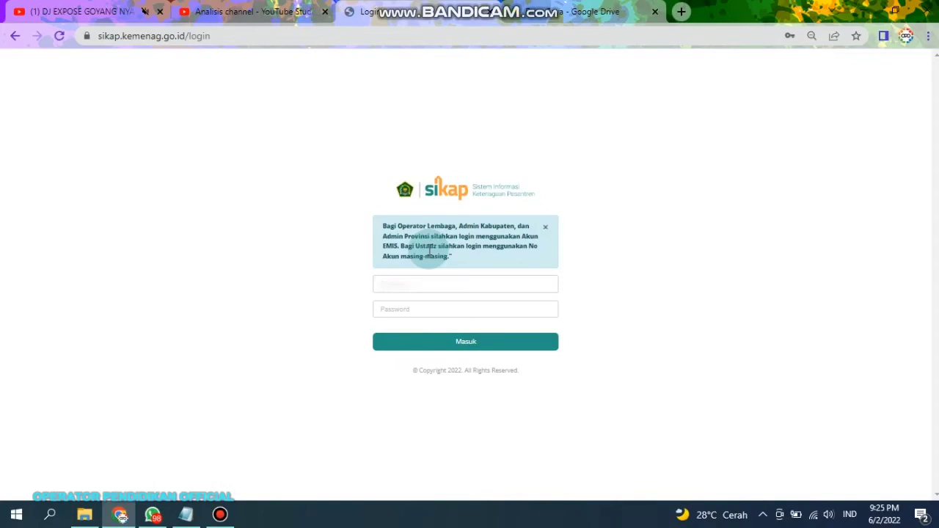
click(465, 343)
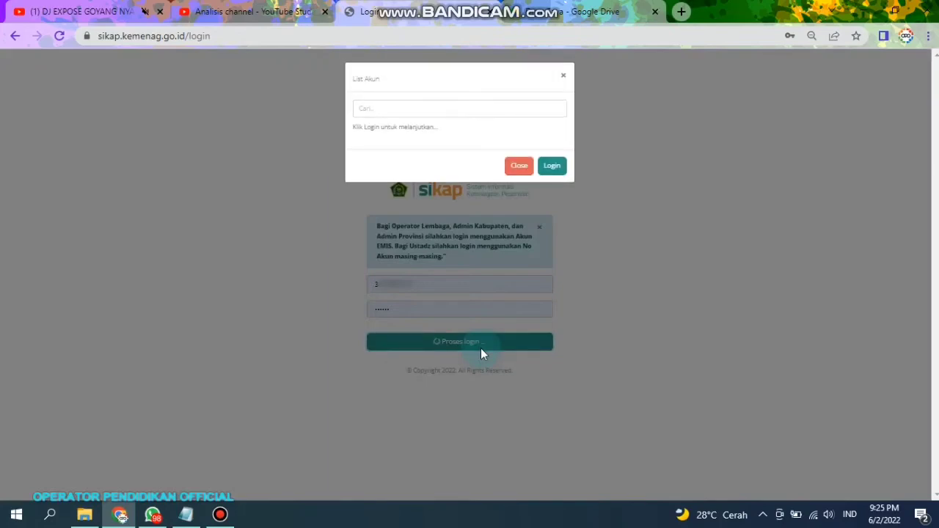
click(559, 167)
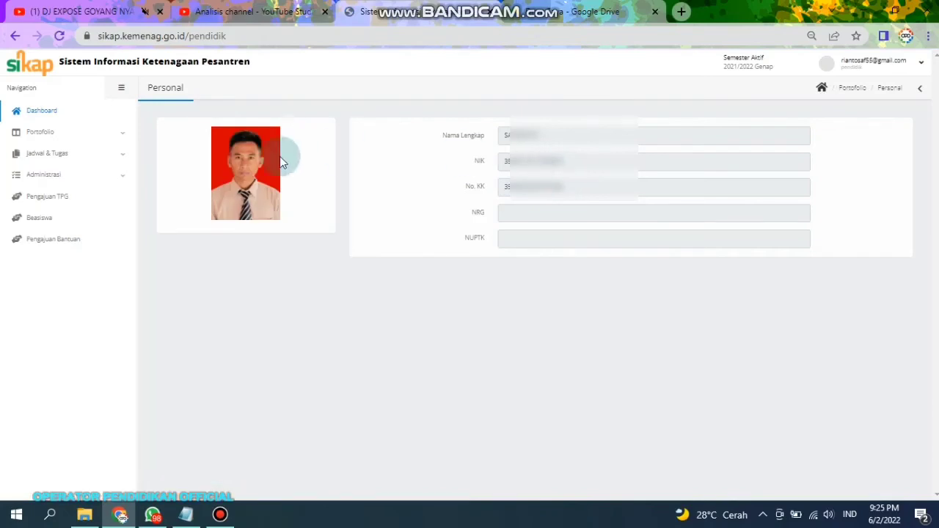
Open the Pengajuan Bantuan list and view the 2022 Bantuan Insentif application for MDT teachers
click(53, 241)
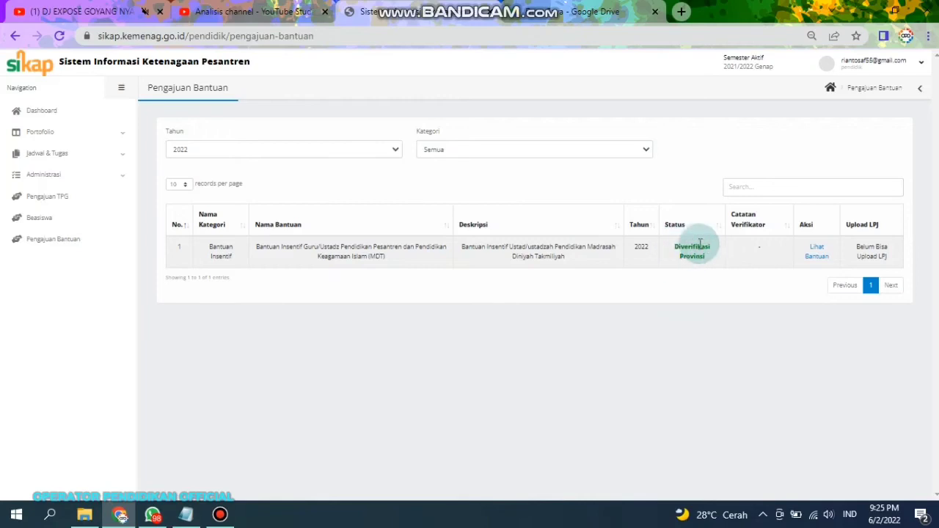
click(815, 254)
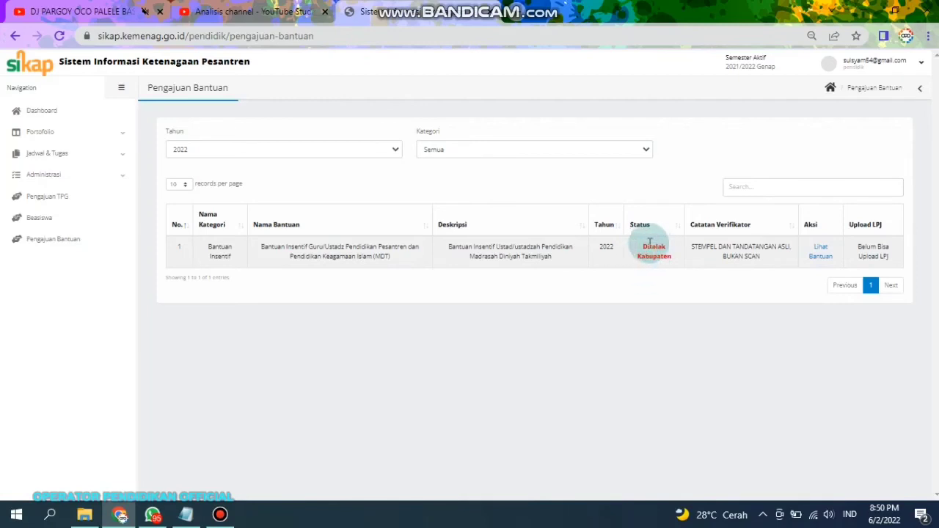
Open the Bantuan Insentif application with status Ditolak Kabupaten and go to its Surat Permohonan upload field
click(817, 258)
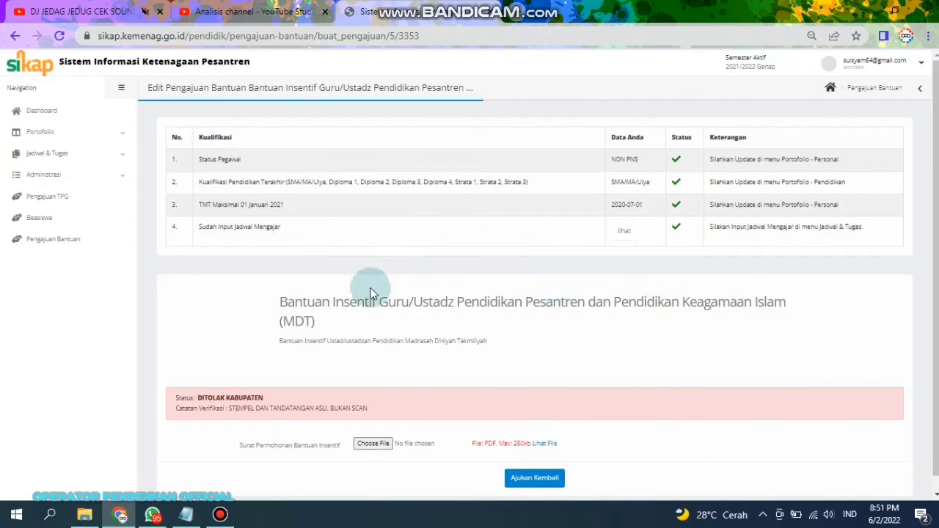
scroll(365, 288, down, 1)
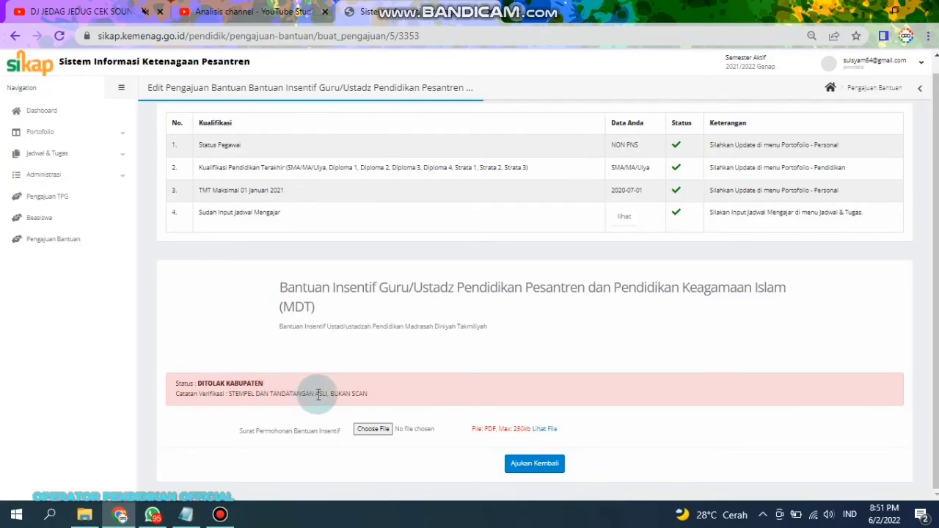
click(371, 428)
click(371, 434)
click(373, 438)
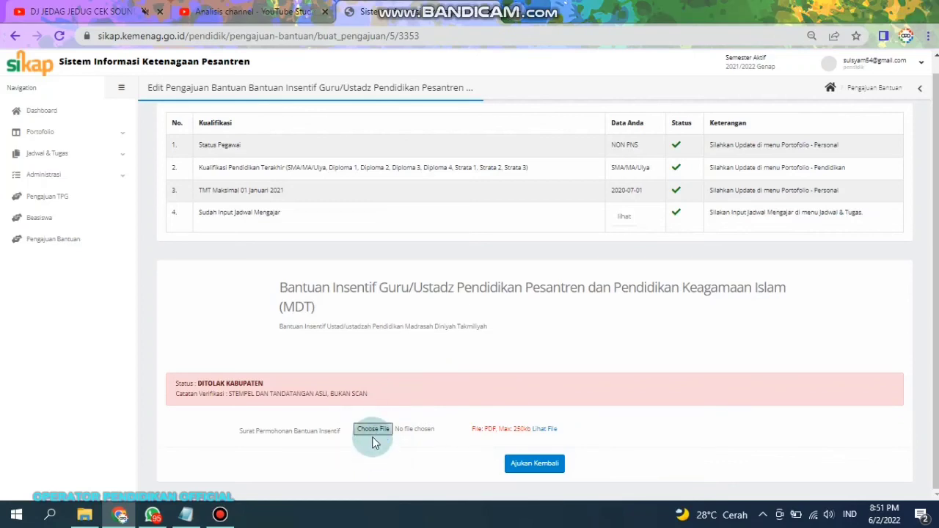
click(373, 435)
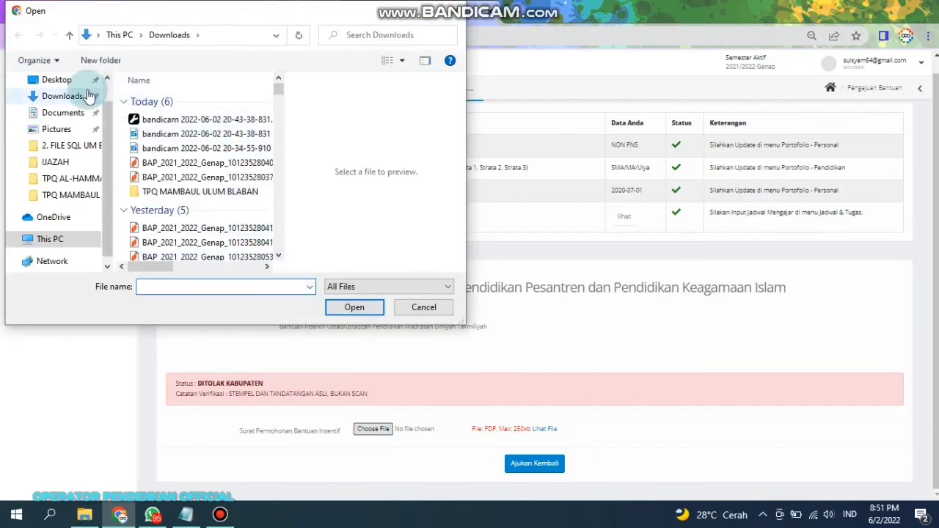
click(63, 101)
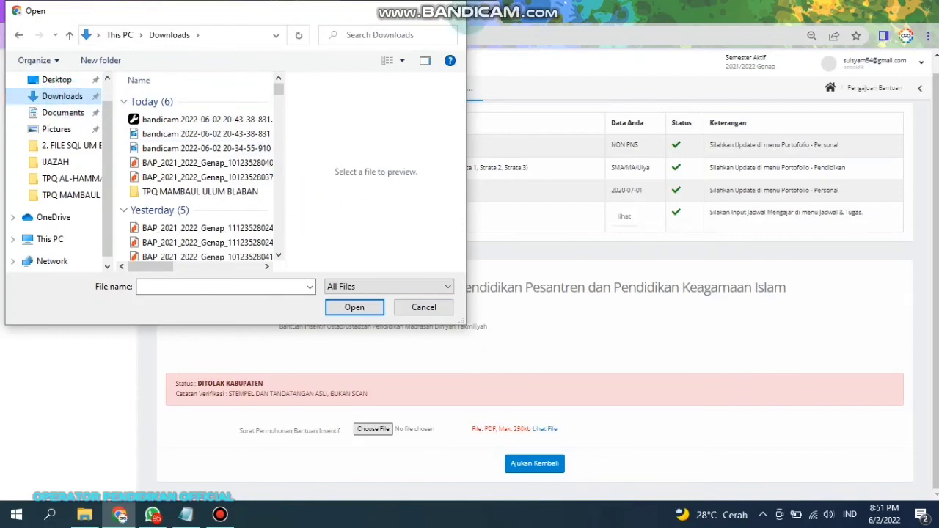
click(448, 10)
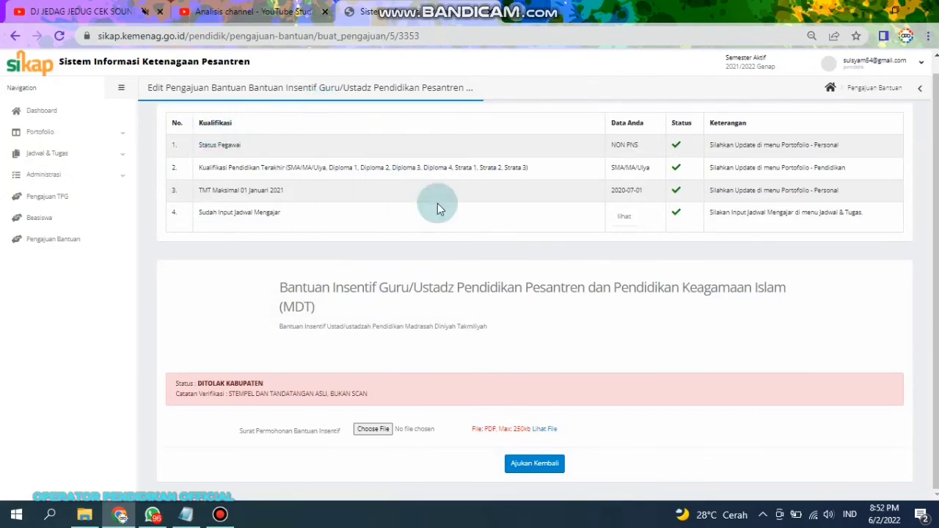
Attach the uncompressed SURAT PENGAJUAN BANTUAN PDF marked (1) as the application letter, and view the previously uploaded letter
click(356, 429)
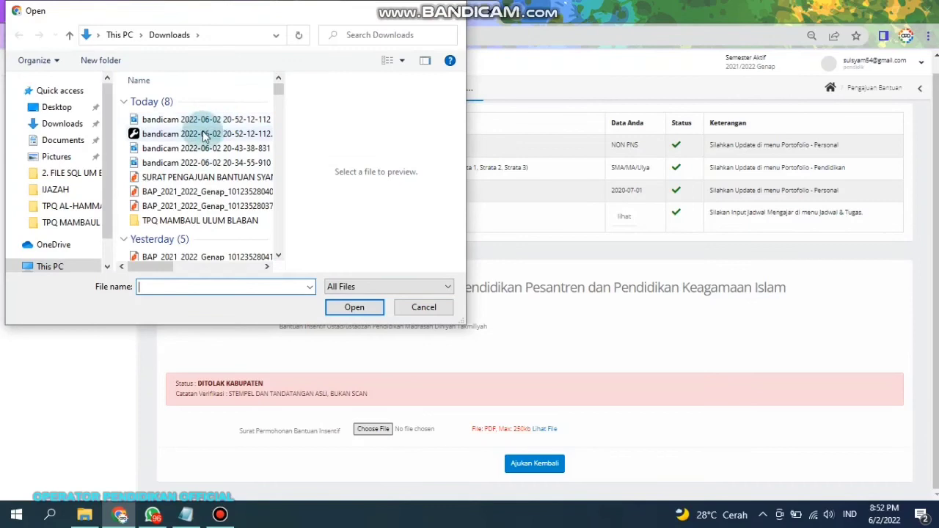
click(173, 181)
click(352, 309)
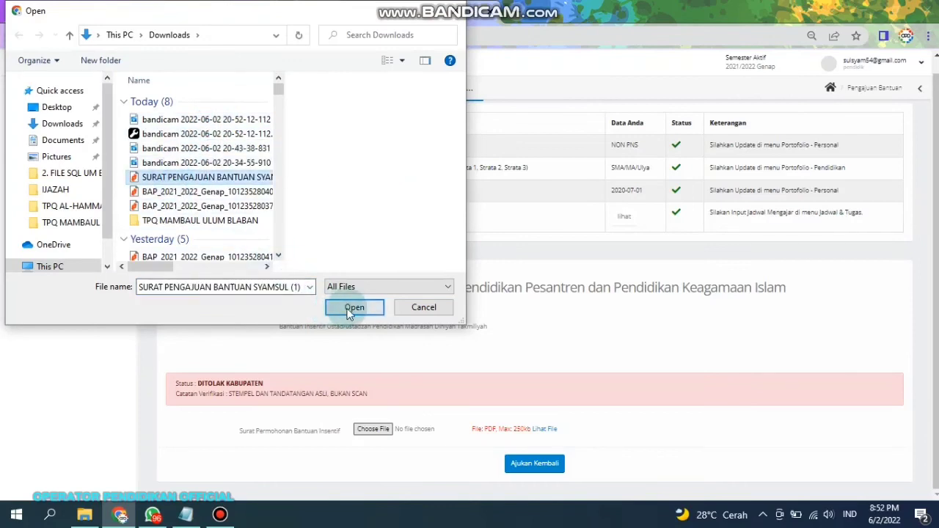
click(354, 308)
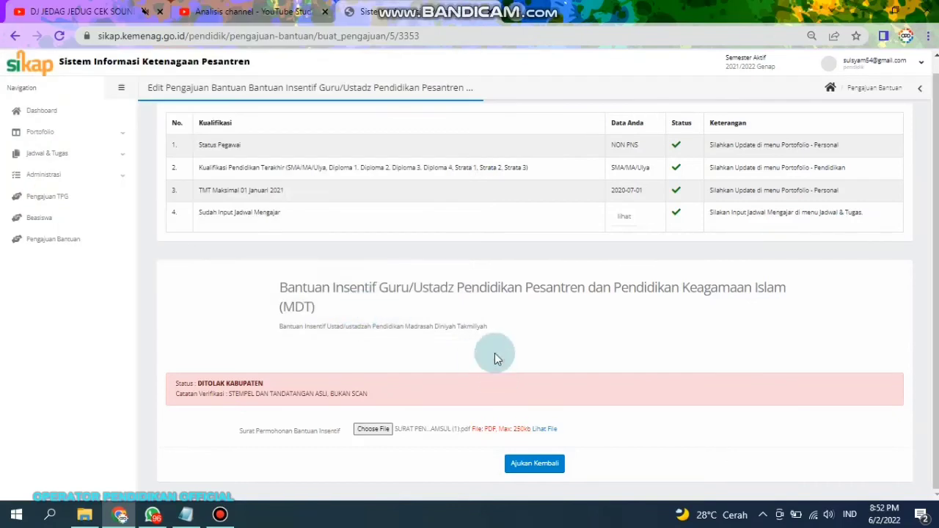
click(542, 431)
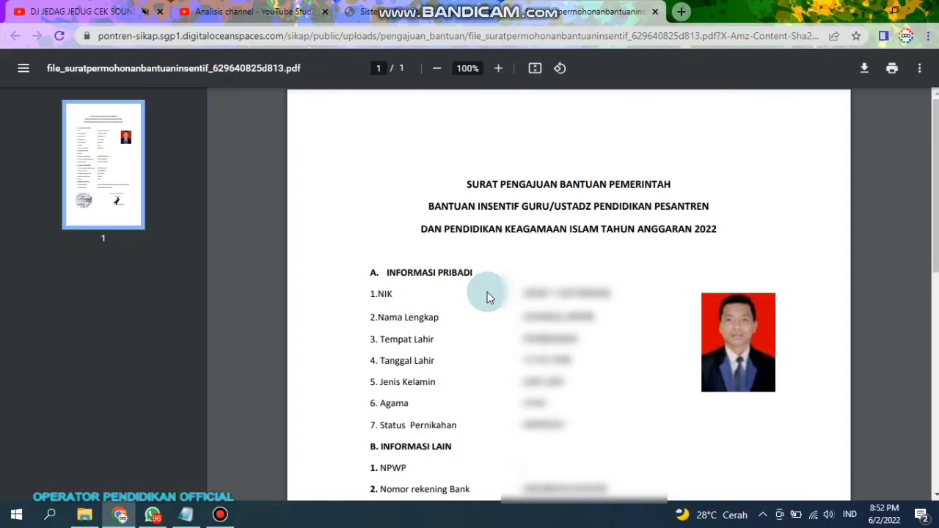
click(655, 15)
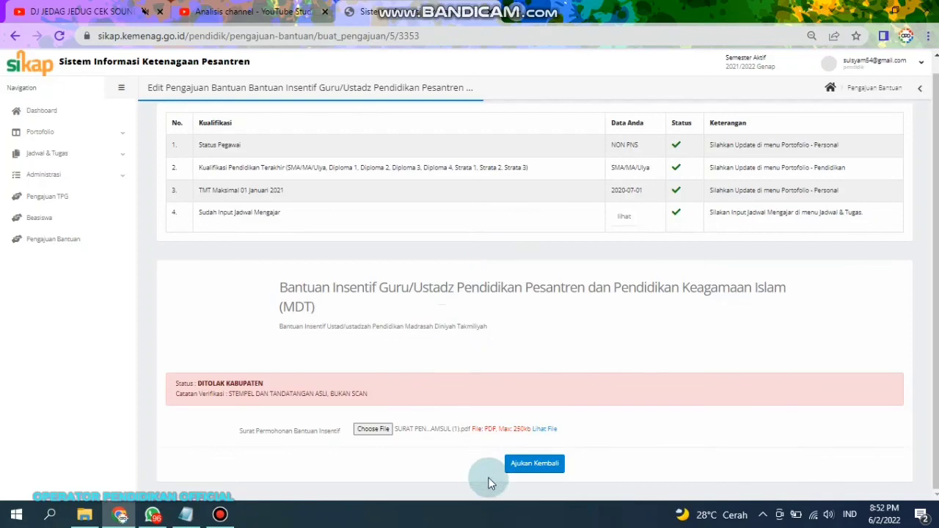
Try to resubmit the aid application with the attached letter, and check the letter's file size in File Explorer's Downloads folder
click(533, 475)
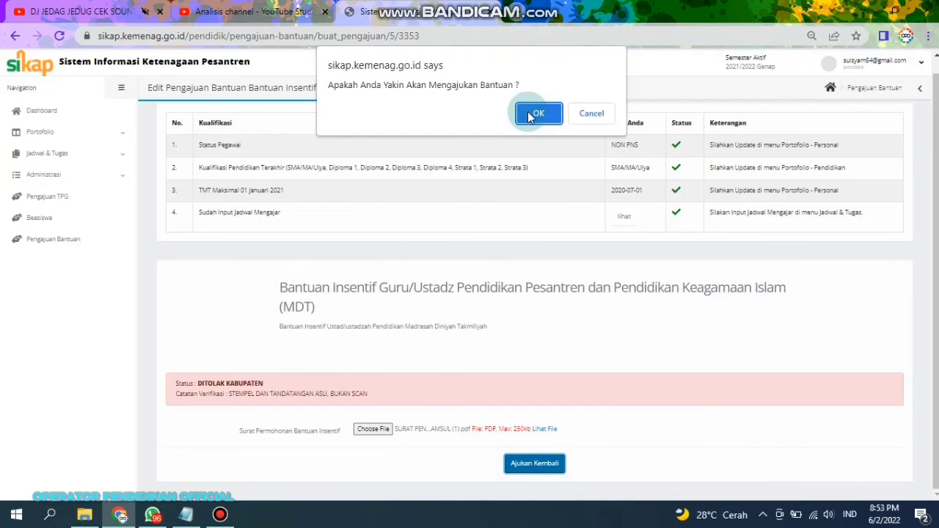
click(531, 116)
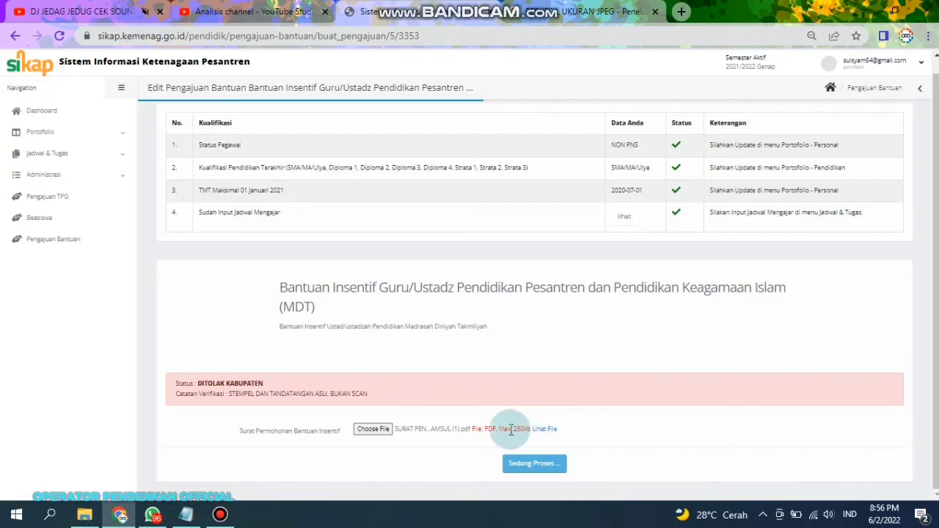
click(84, 515)
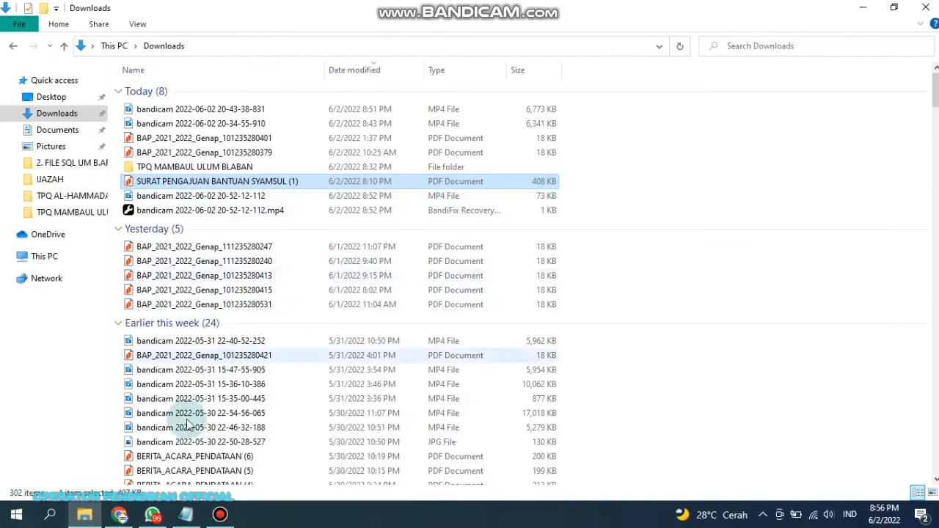
click(121, 516)
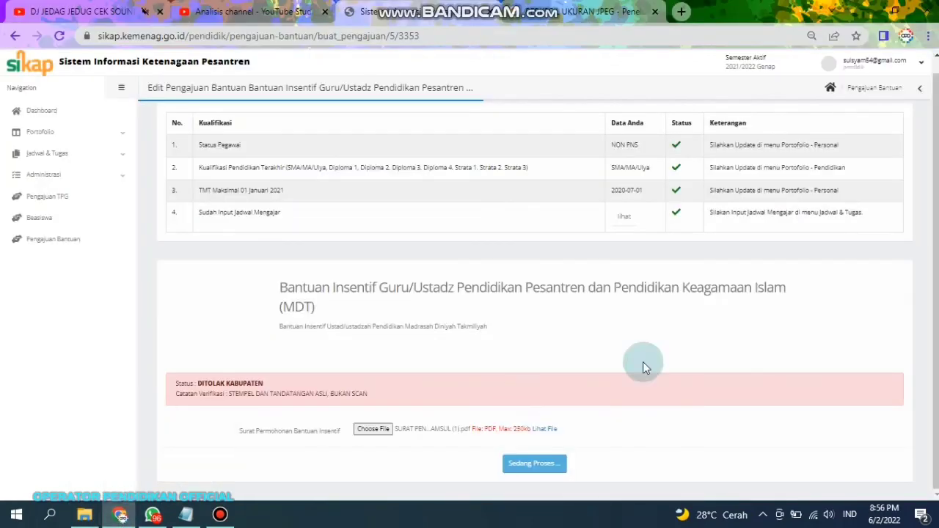
Attach the 93 KB compressed SURAT PENGAJUAN BANTUAN PDF from Downloads as the Surat Permohonan Bantuan Insentif
mouse_move(541, 16)
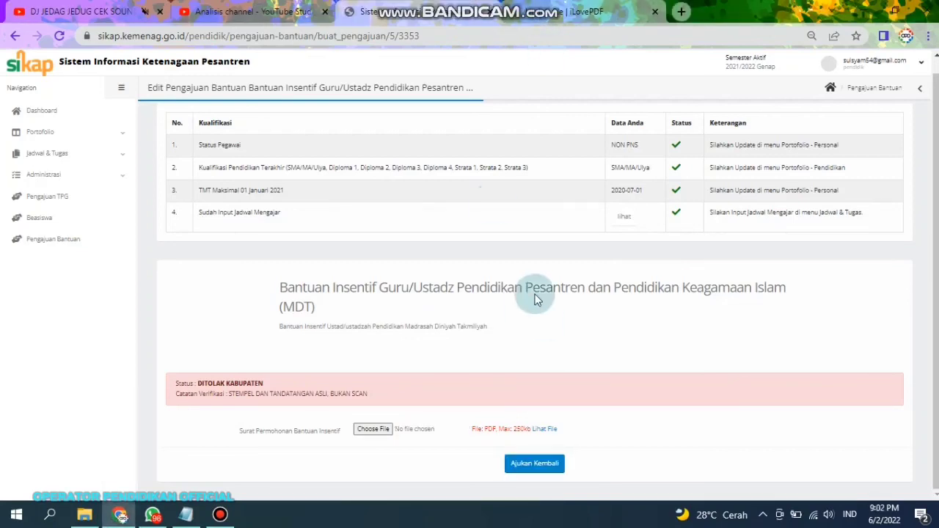
click(372, 430)
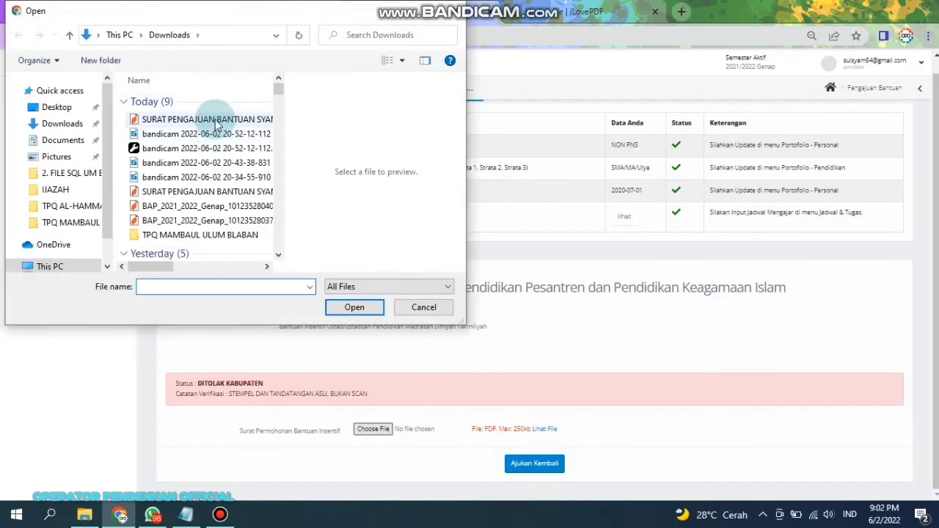
drag(159, 265, 257, 265)
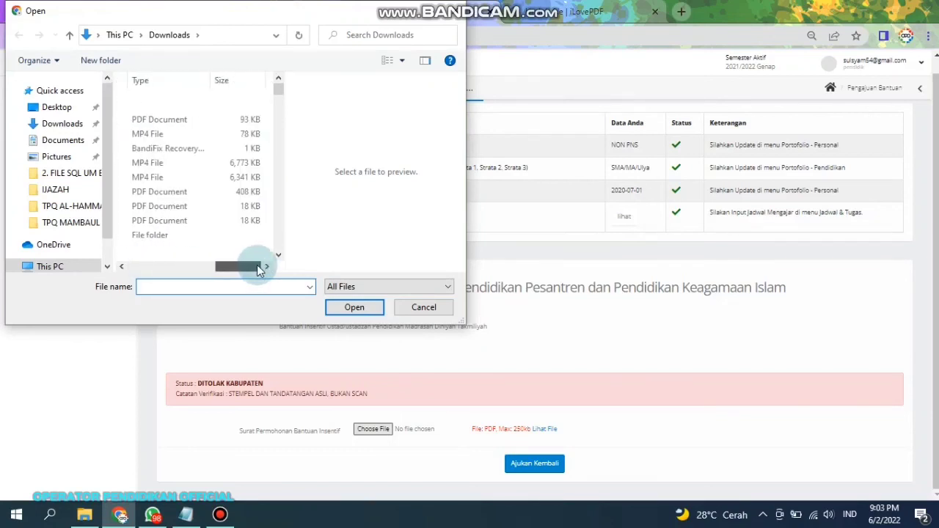
click(247, 126)
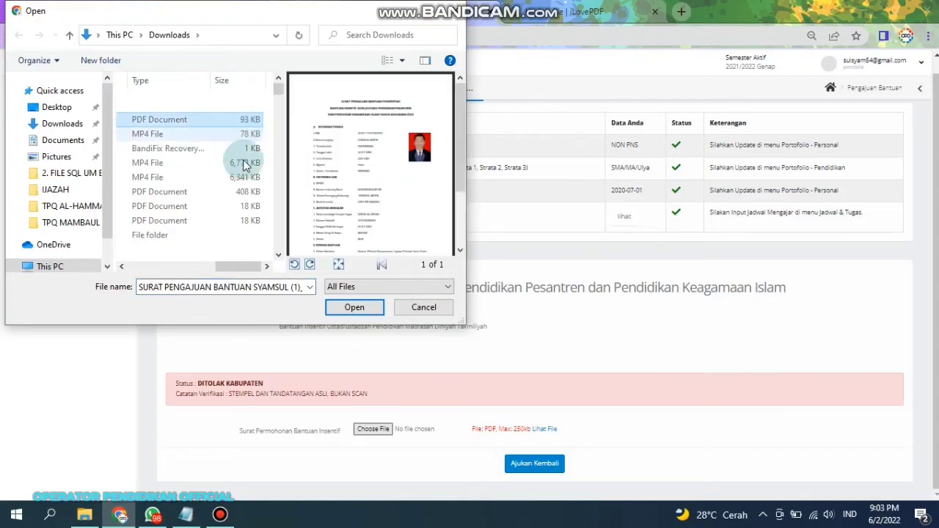
click(352, 309)
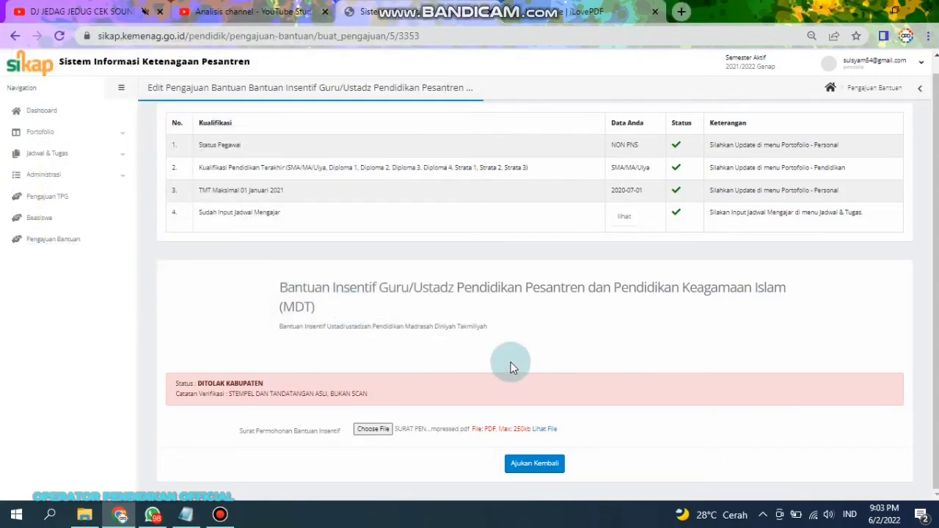
Resubmit the Bantuan Insentif application with the compressed letter and confirm the submission
click(535, 465)
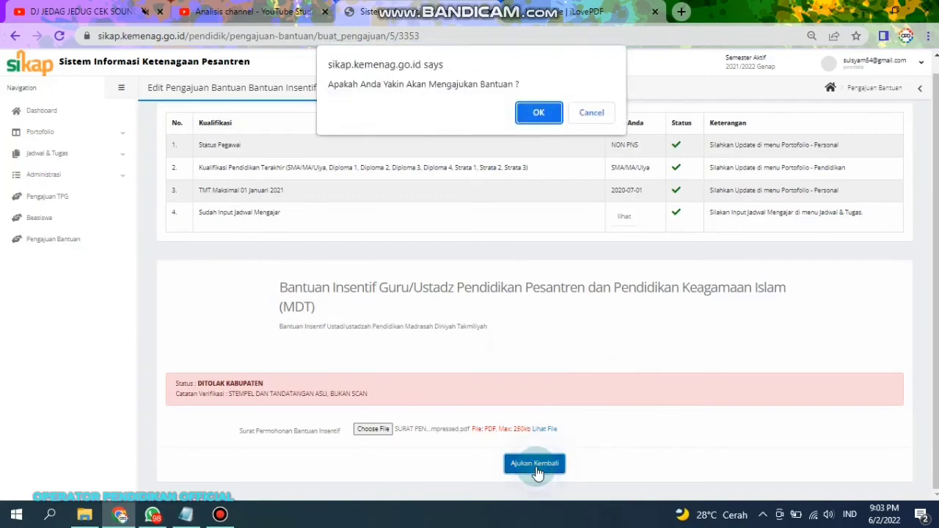
click(534, 122)
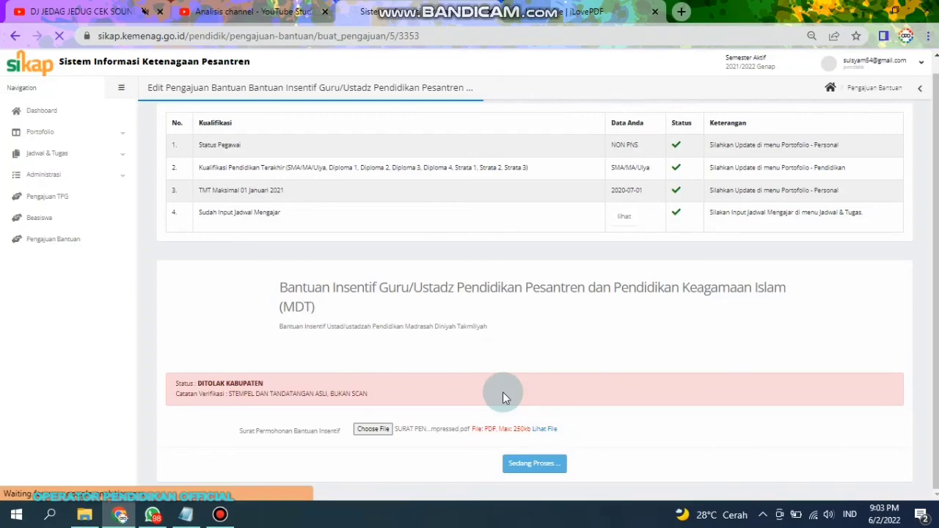
mouse_move(540, 15)
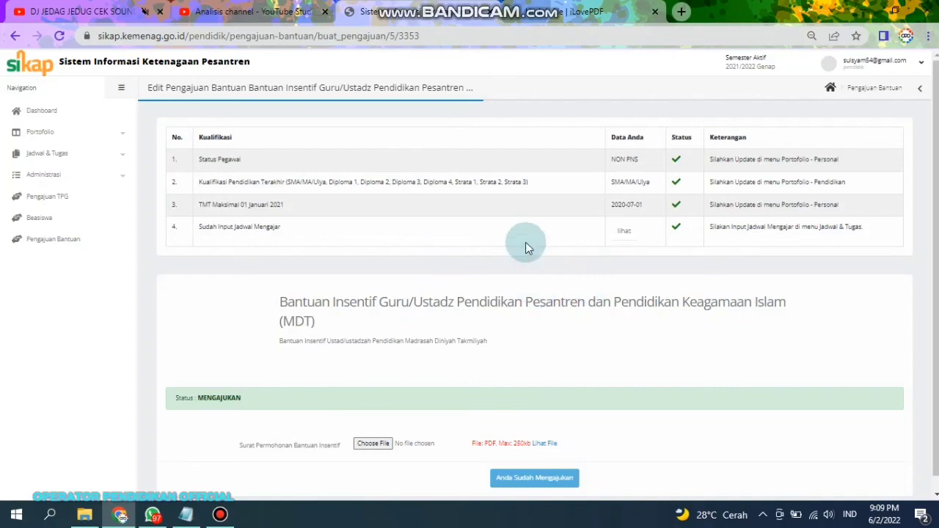
mouse_move(539, 15)
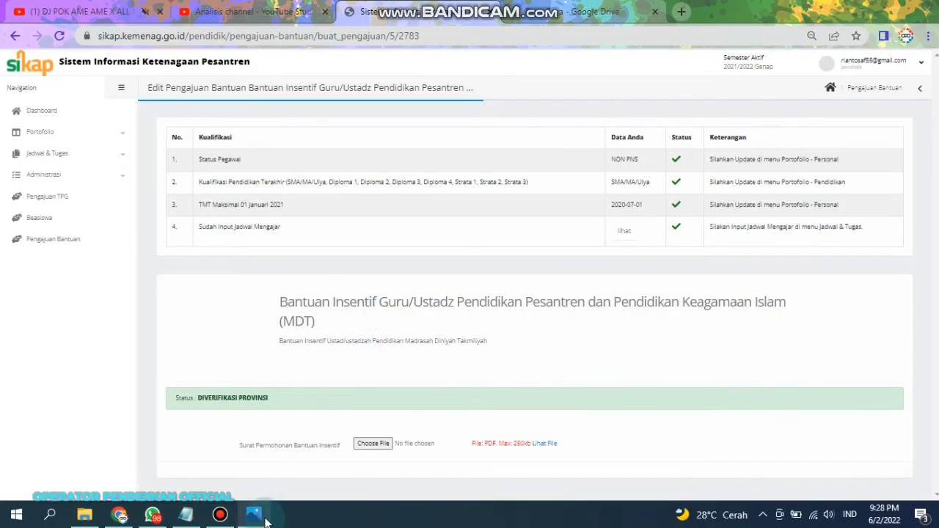
click(84, 514)
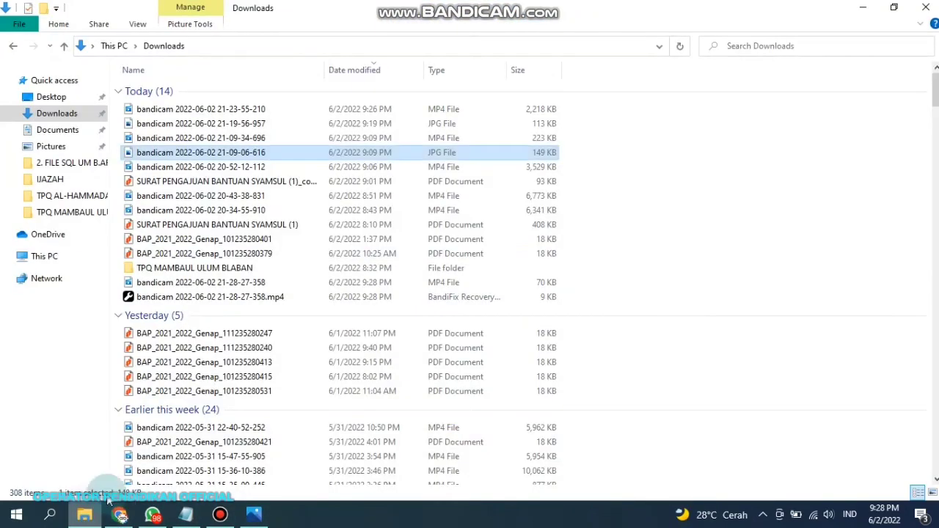
click(231, 123)
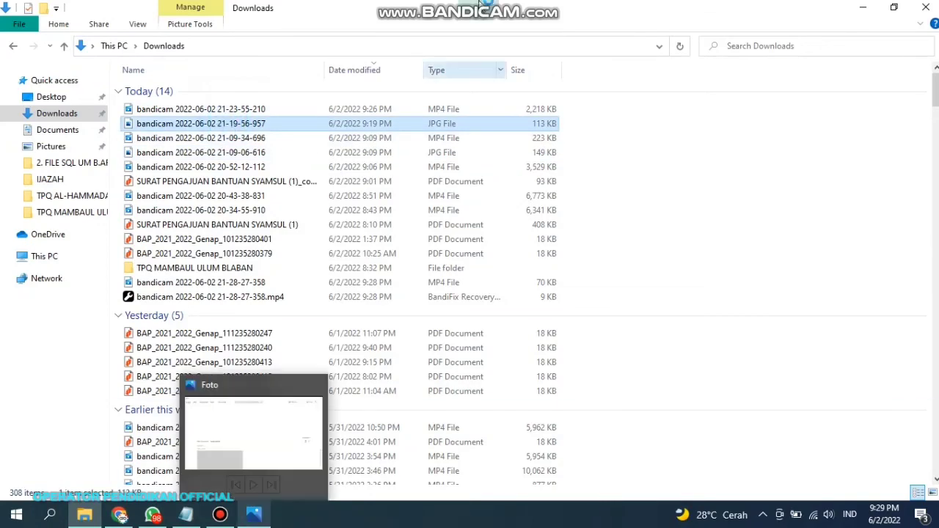
mouse_move(513, 9)
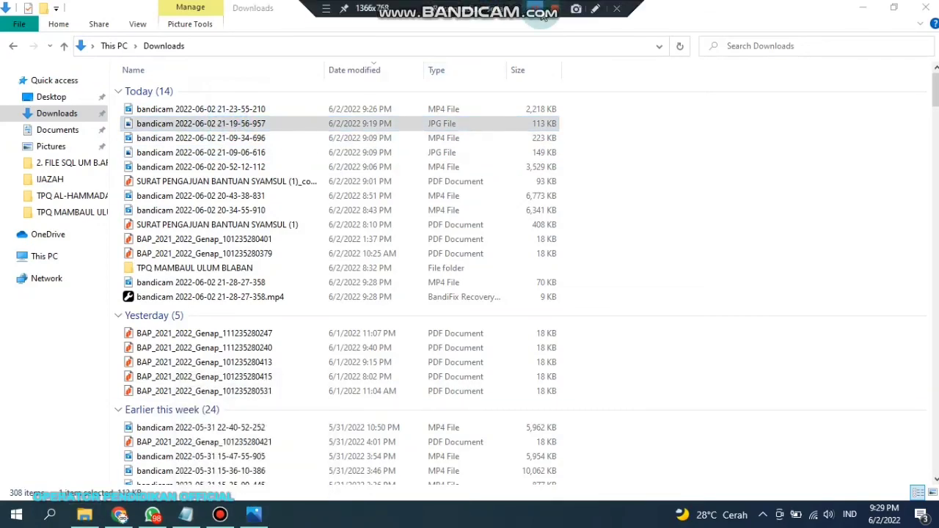
key(alt+Tab)
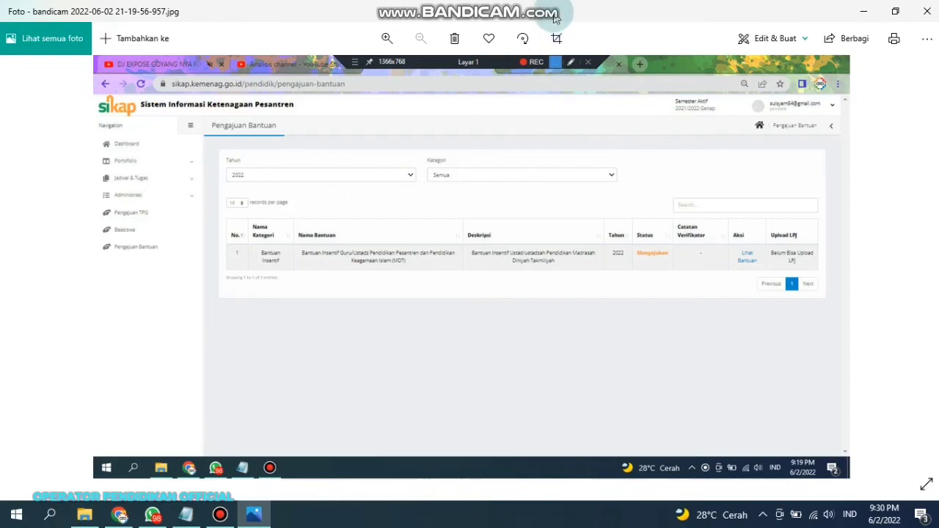
mouse_move(554, 3)
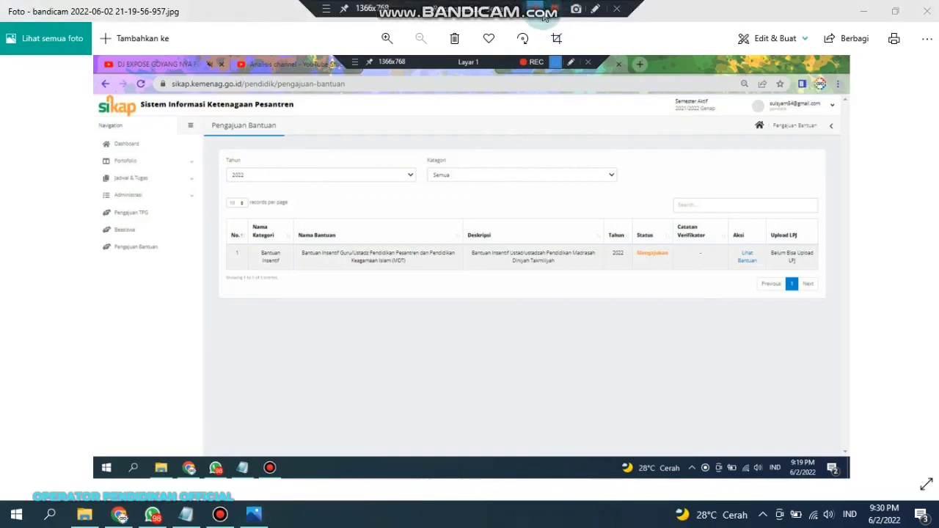